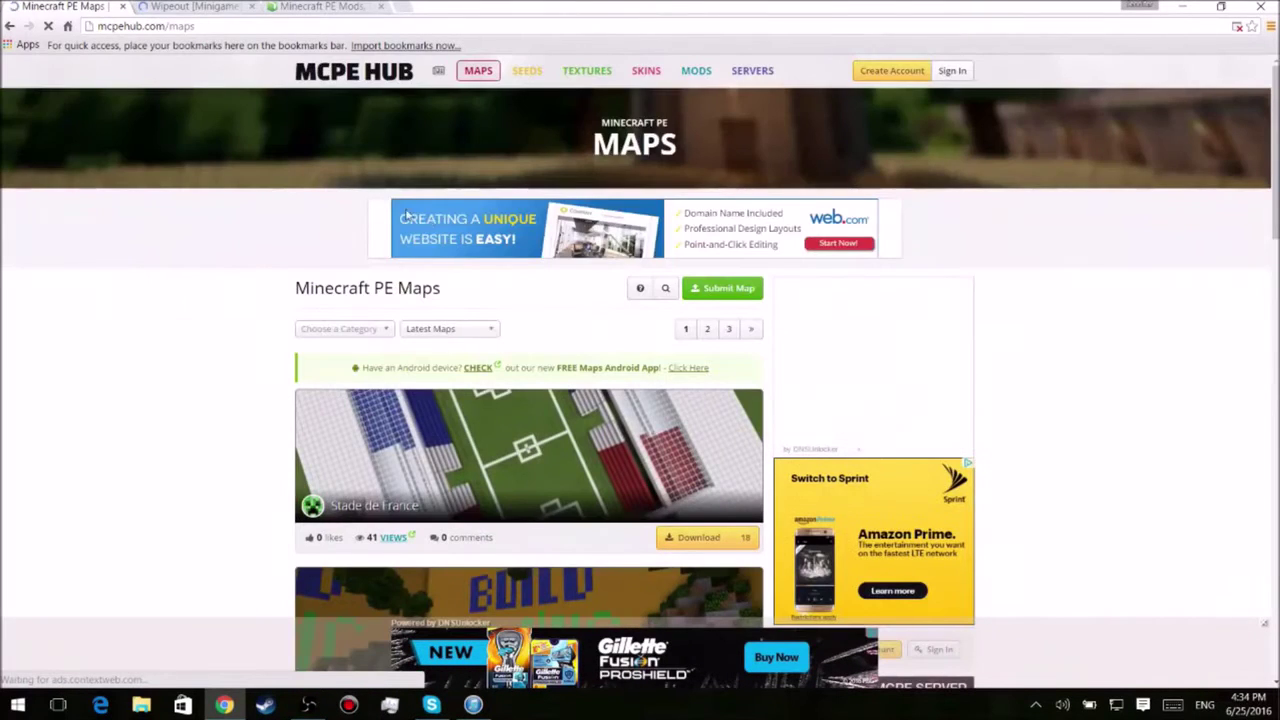
Step: Look over the latest Minecraft PE maps on MCPE Hub and the home page of the MCPEDL site
{"action": "scroll", "coordinate": [480, 390], "scroll_direction": "down", "scroll_amount": 1}
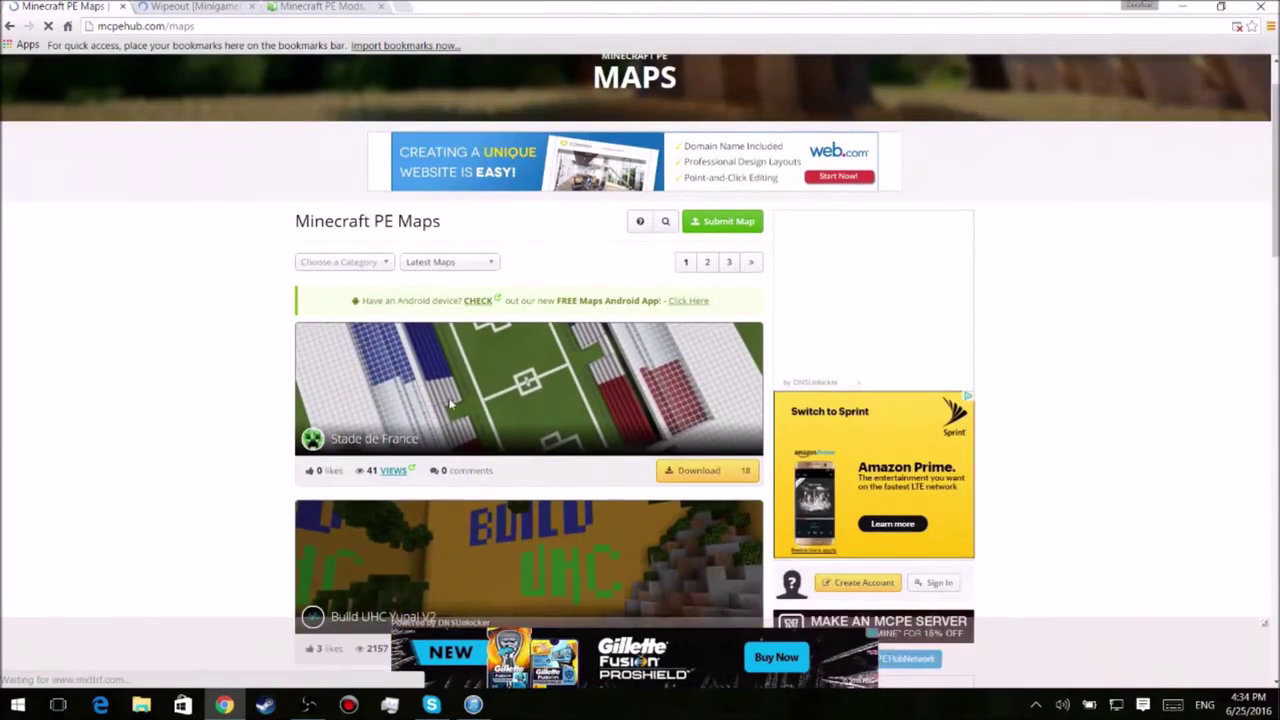
{"action": "scroll", "coordinate": [488, 390], "scroll_direction": "up", "scroll_amount": 1}
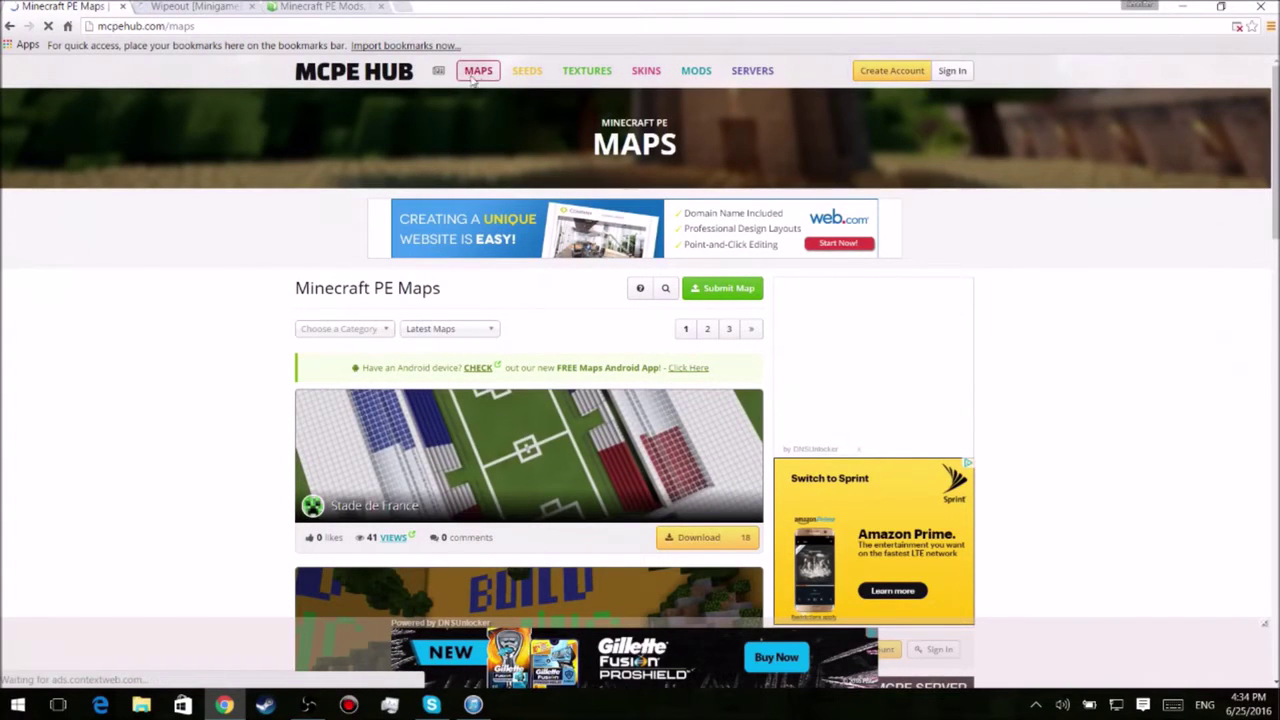
{"action": "scroll", "coordinate": [548, 580], "scroll_direction": "down", "scroll_amount": 5}
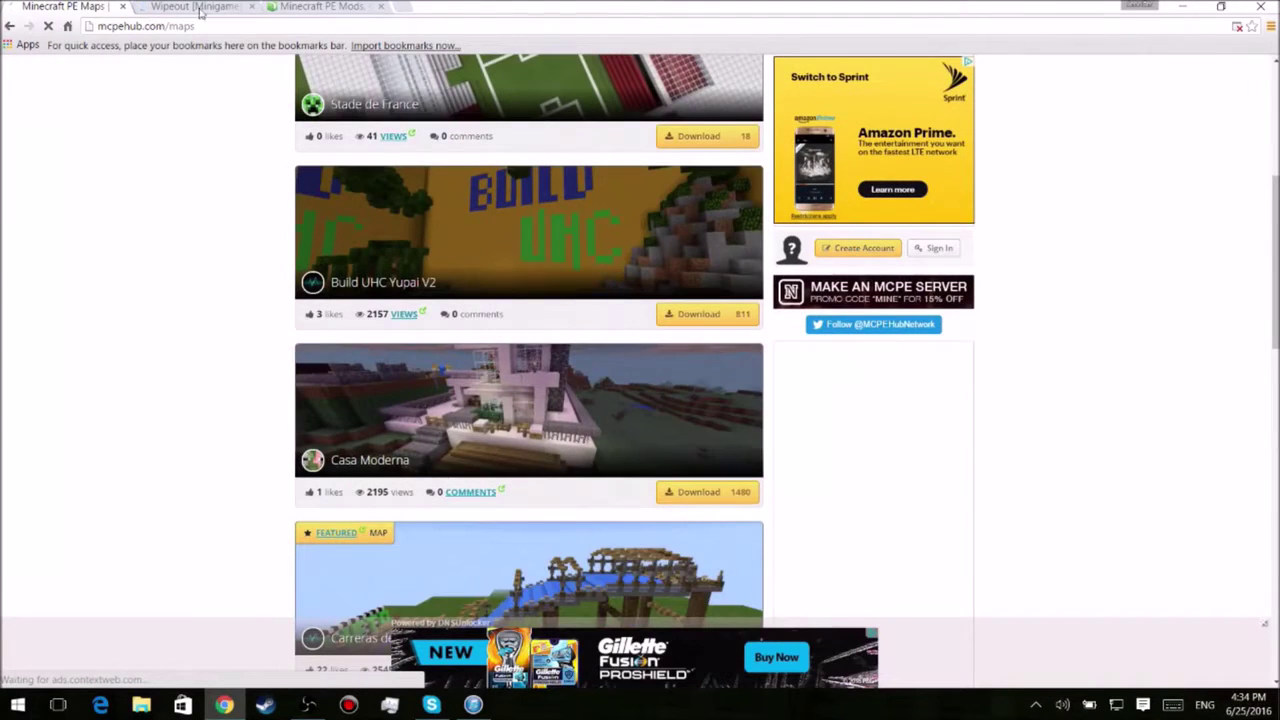
{"action": "left_click", "coordinate": [305, 6]}
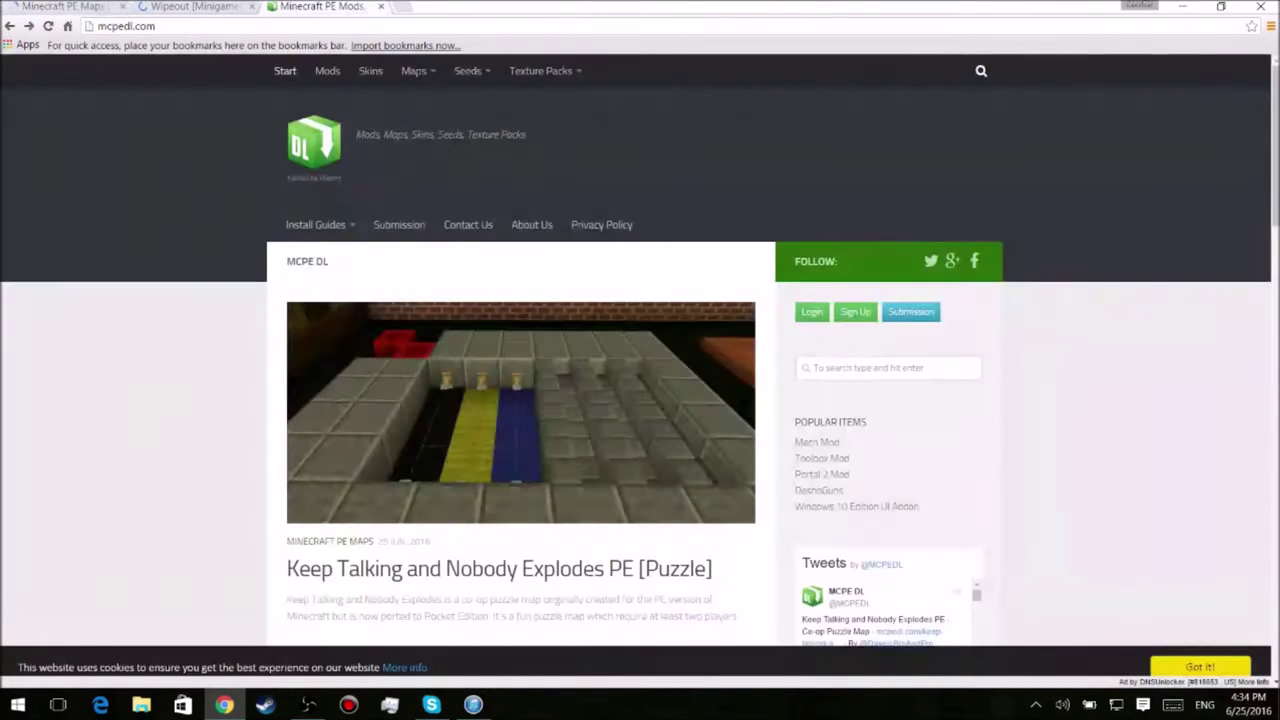
{"action": "mouse_move", "coordinate": [428, 80]}
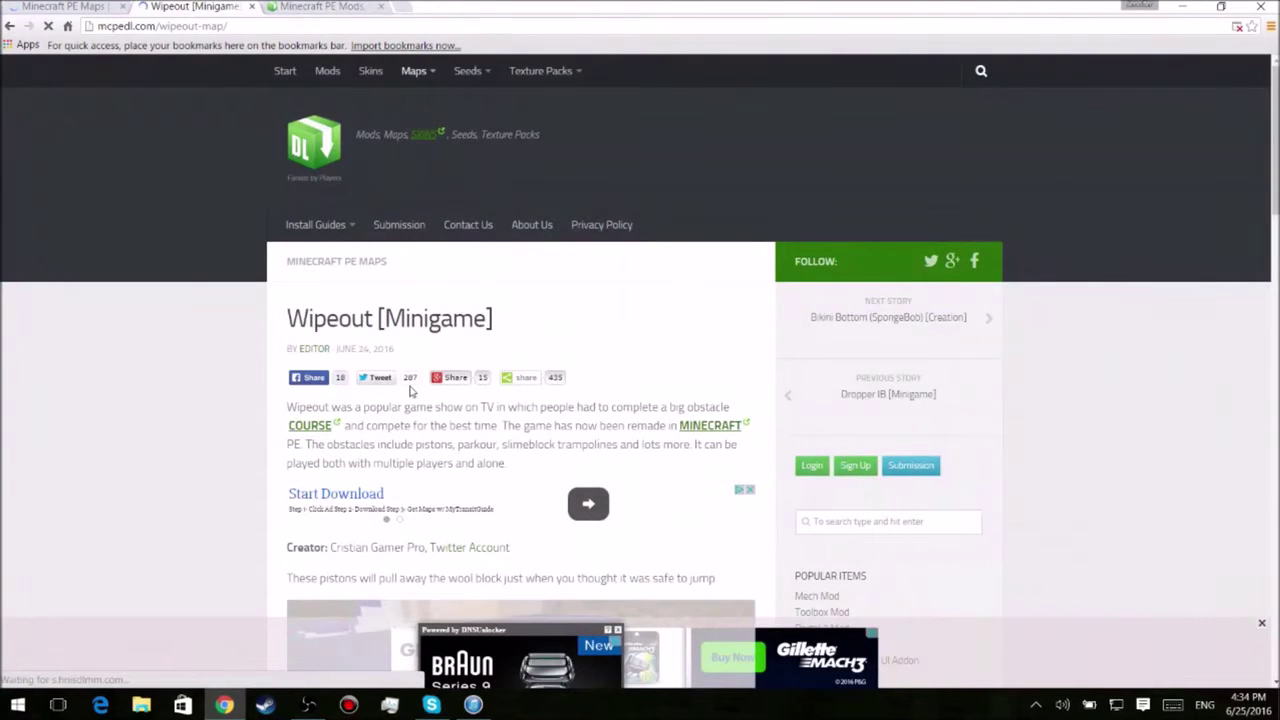
Step: Examine the Wipeout [Minigame] map page on MCPEDL, from its description and screenshots down to the installation guides
{"action": "scroll", "coordinate": [625, 440], "scroll_direction": "down", "scroll_amount": 1}
{"action": "scroll", "coordinate": [631, 440], "scroll_direction": "down", "scroll_amount": 8}
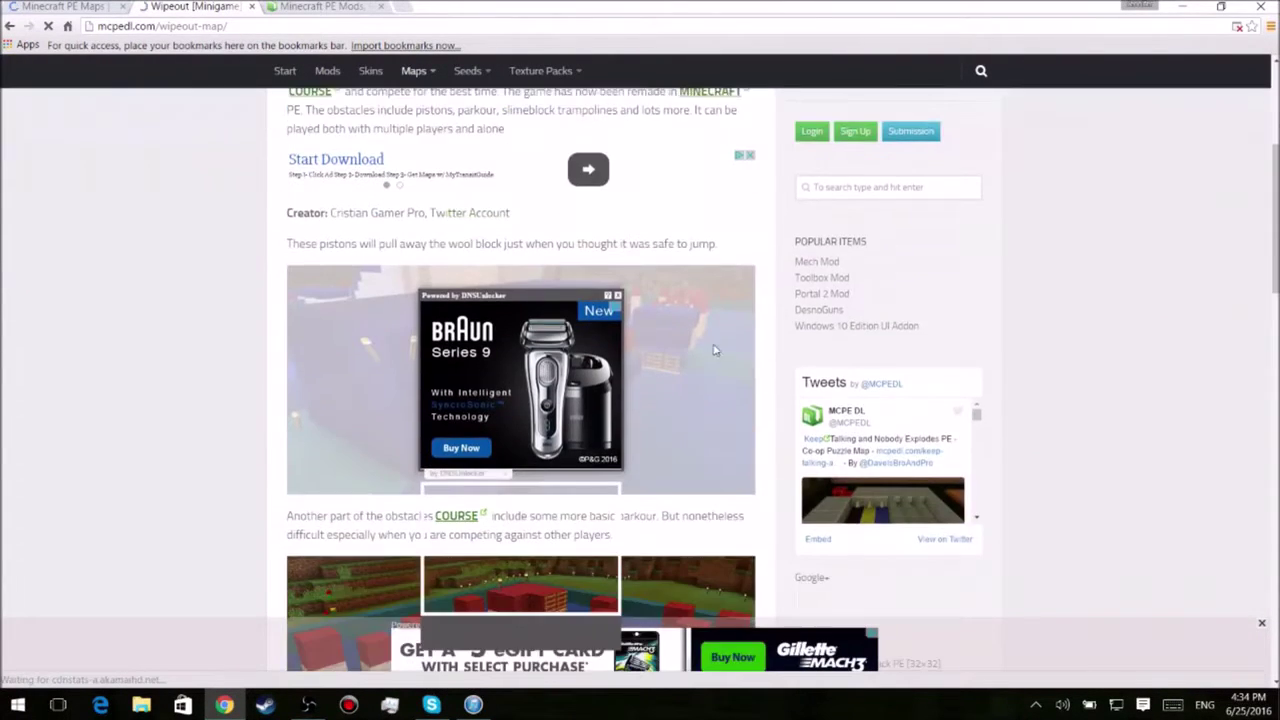
{"action": "scroll", "coordinate": [513, 421], "scroll_direction": "down", "scroll_amount": 5}
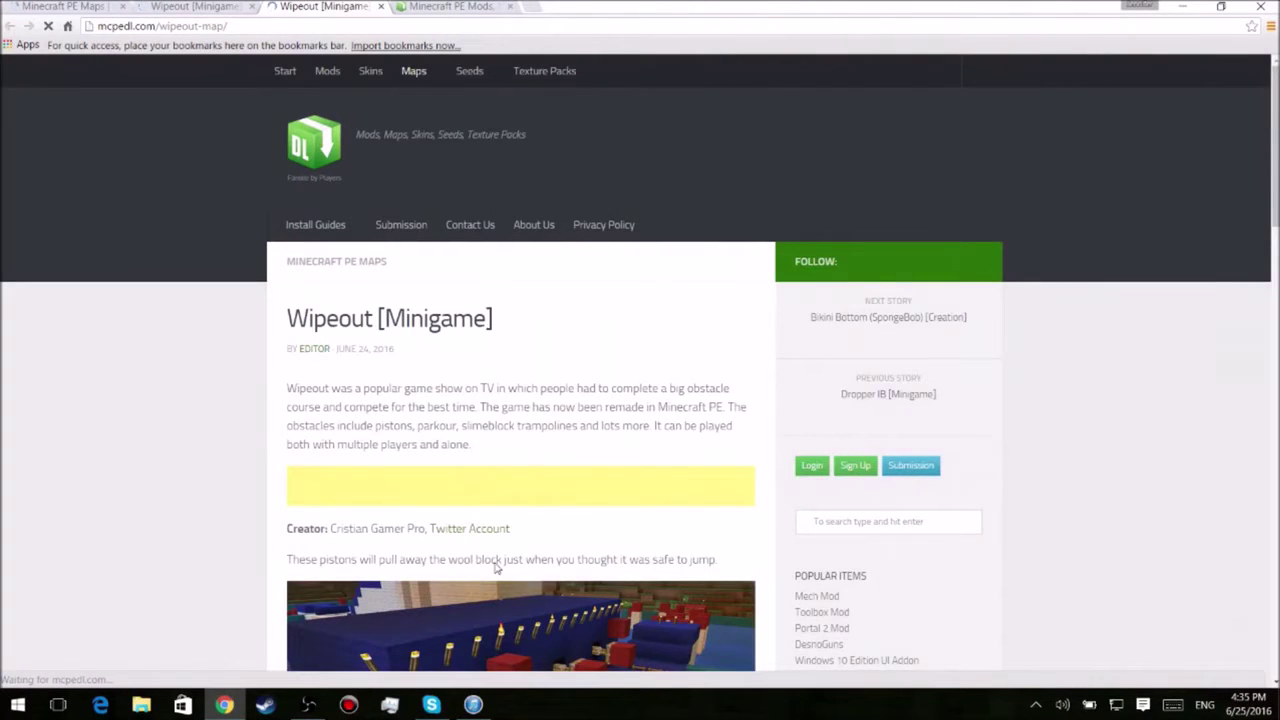
{"action": "scroll", "coordinate": [500, 560], "scroll_direction": "down", "scroll_amount": 3}
{"action": "scroll", "coordinate": [538, 545], "scroll_direction": "down", "scroll_amount": 3}
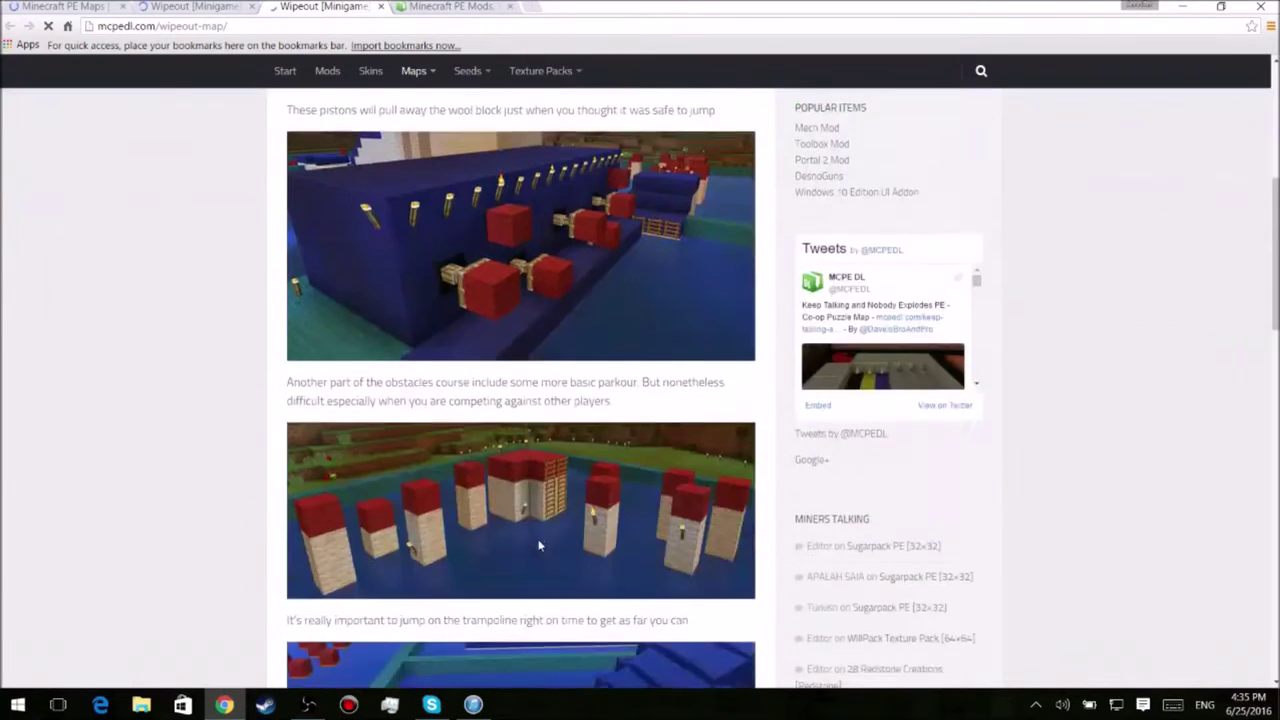
{"action": "scroll", "coordinate": [538, 545], "scroll_direction": "down", "scroll_amount": 12}
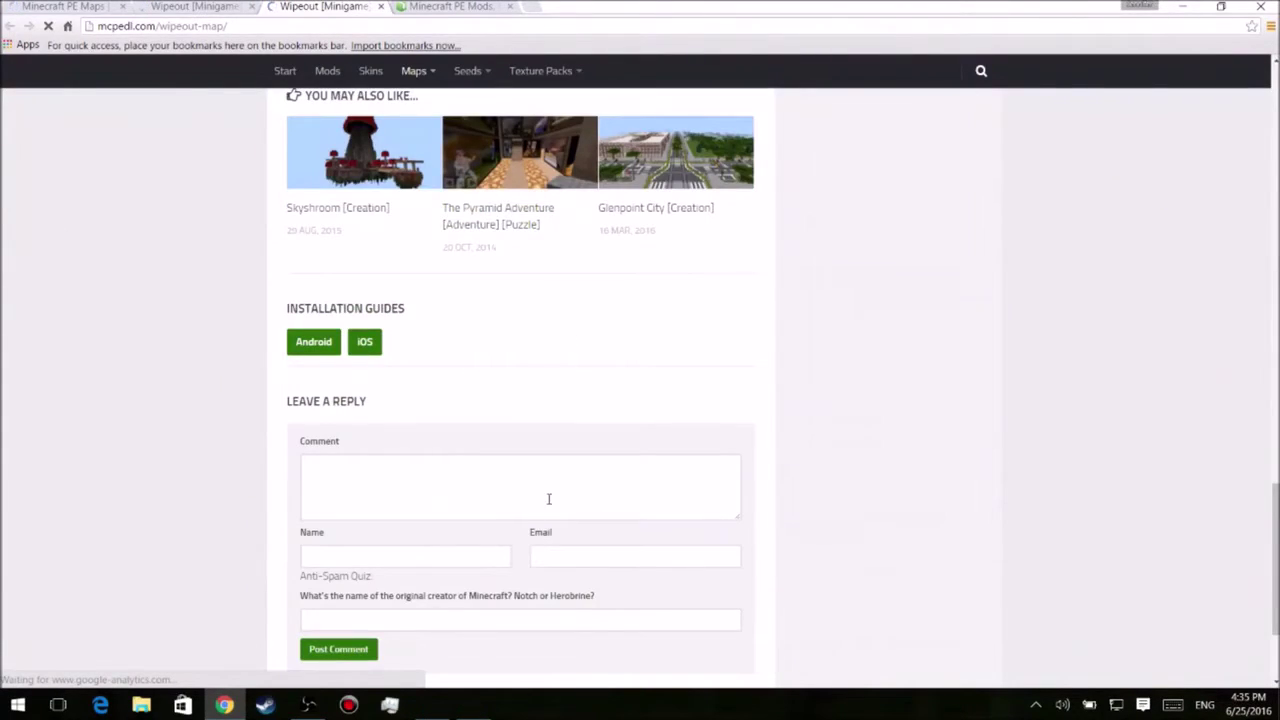
{"action": "scroll", "coordinate": [543, 511], "scroll_direction": "down", "scroll_amount": 2}
{"action": "scroll", "coordinate": [546, 511], "scroll_direction": "up", "scroll_amount": 2}
{"action": "scroll", "coordinate": [546, 511], "scroll_direction": "up", "scroll_amount": 5}
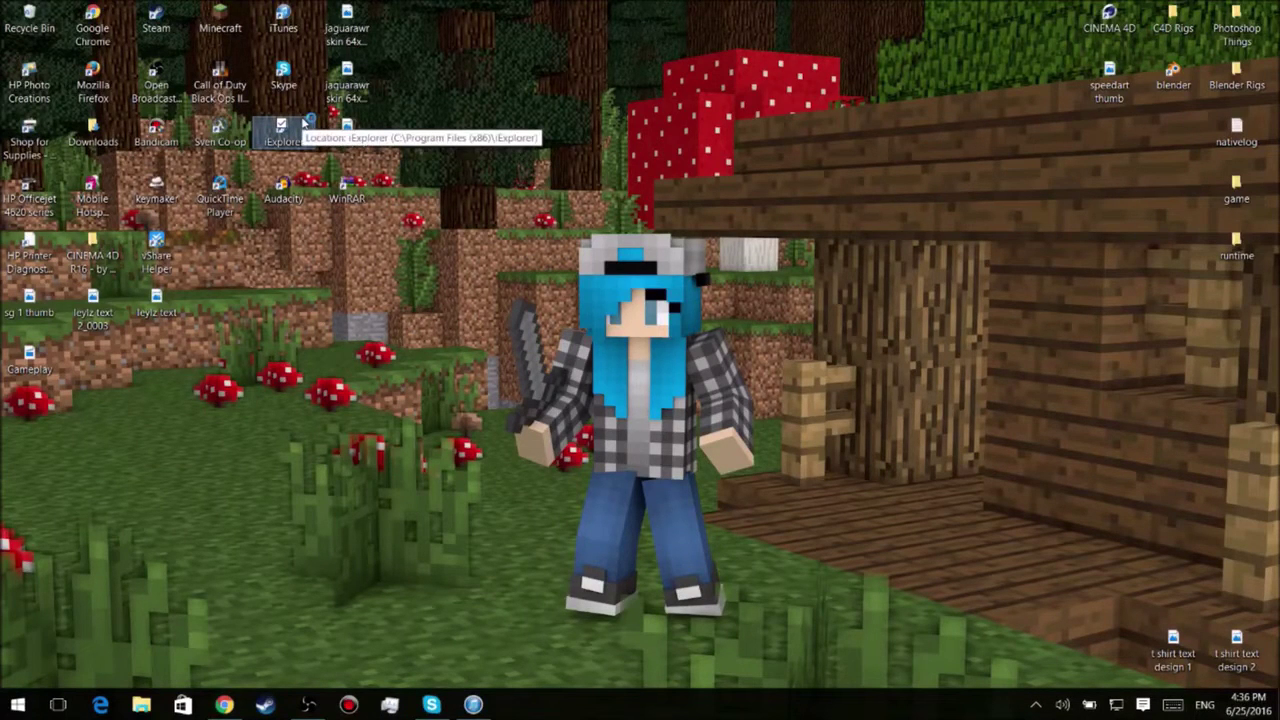
Step: Launch iExplorer in demo mode and list the apps stored on the connected iPhone
{"action": "double_click", "coordinate": [303, 122]}
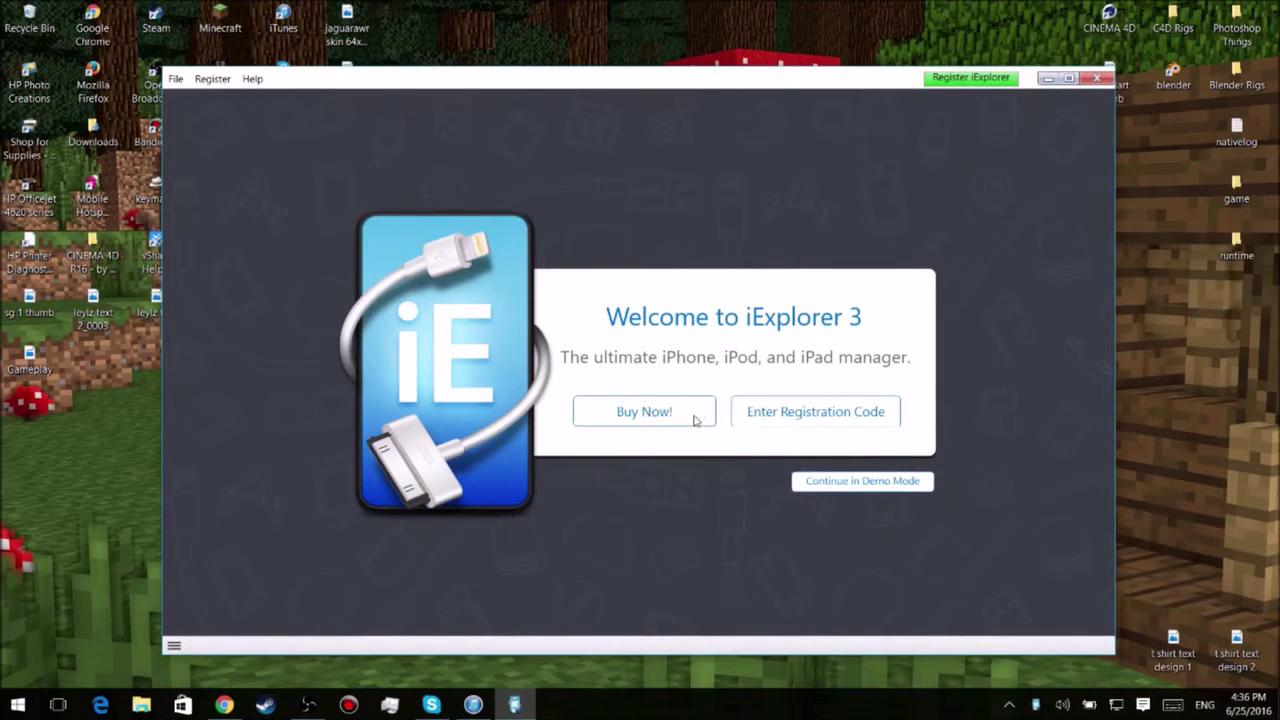
{"action": "left_click", "coordinate": [827, 484]}
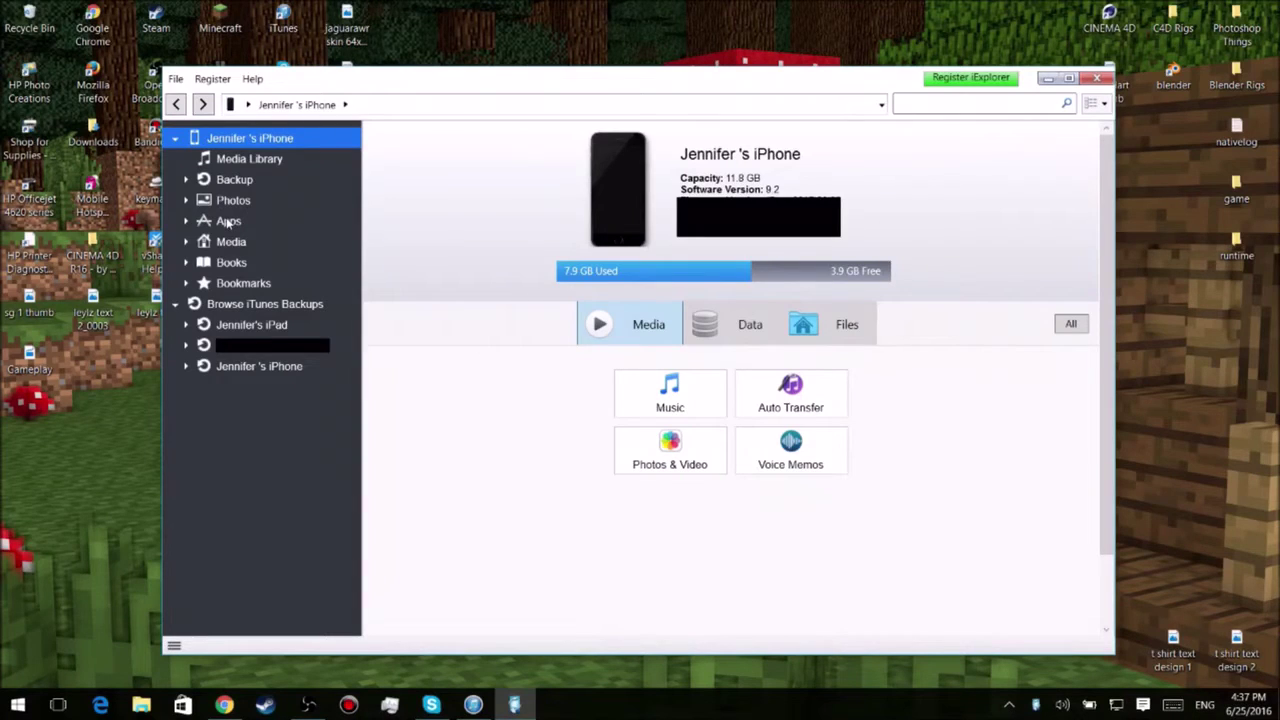
{"action": "left_click", "coordinate": [198, 222]}
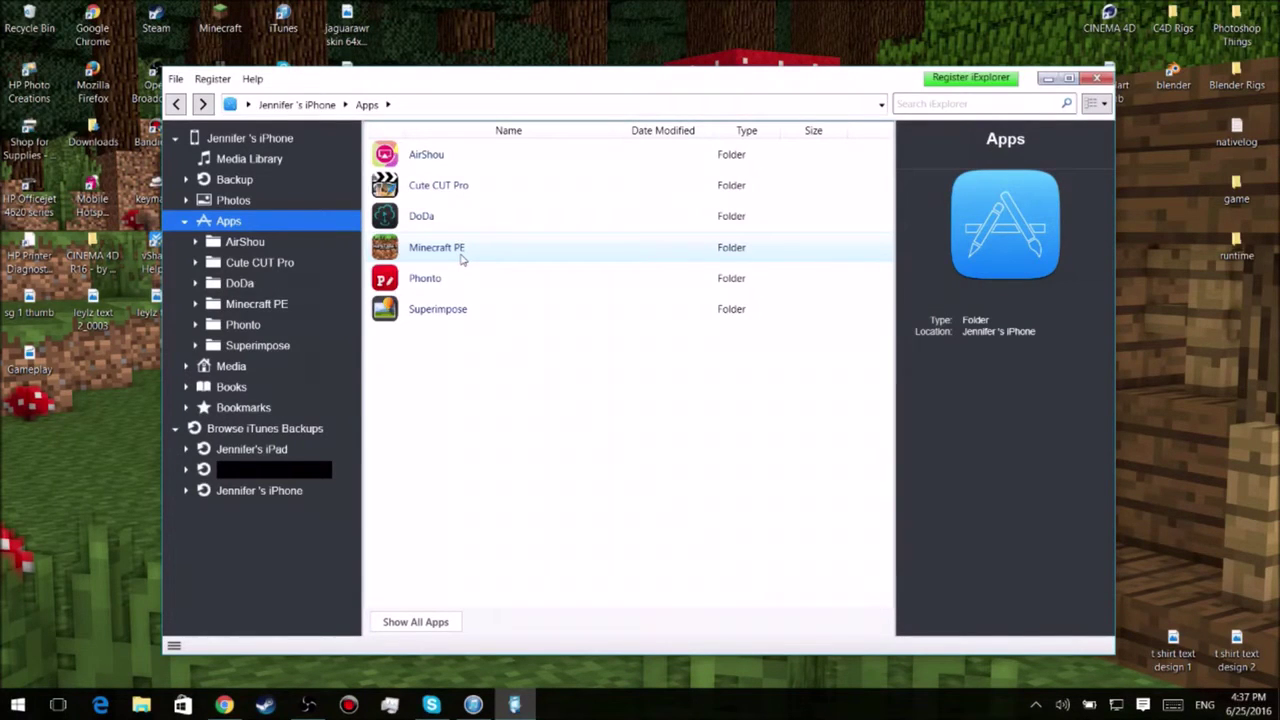
Step: Open the minecraftWorlds folder inside Minecraft PE's games and com.mojang folders
{"action": "double_click", "coordinate": [462, 258]}
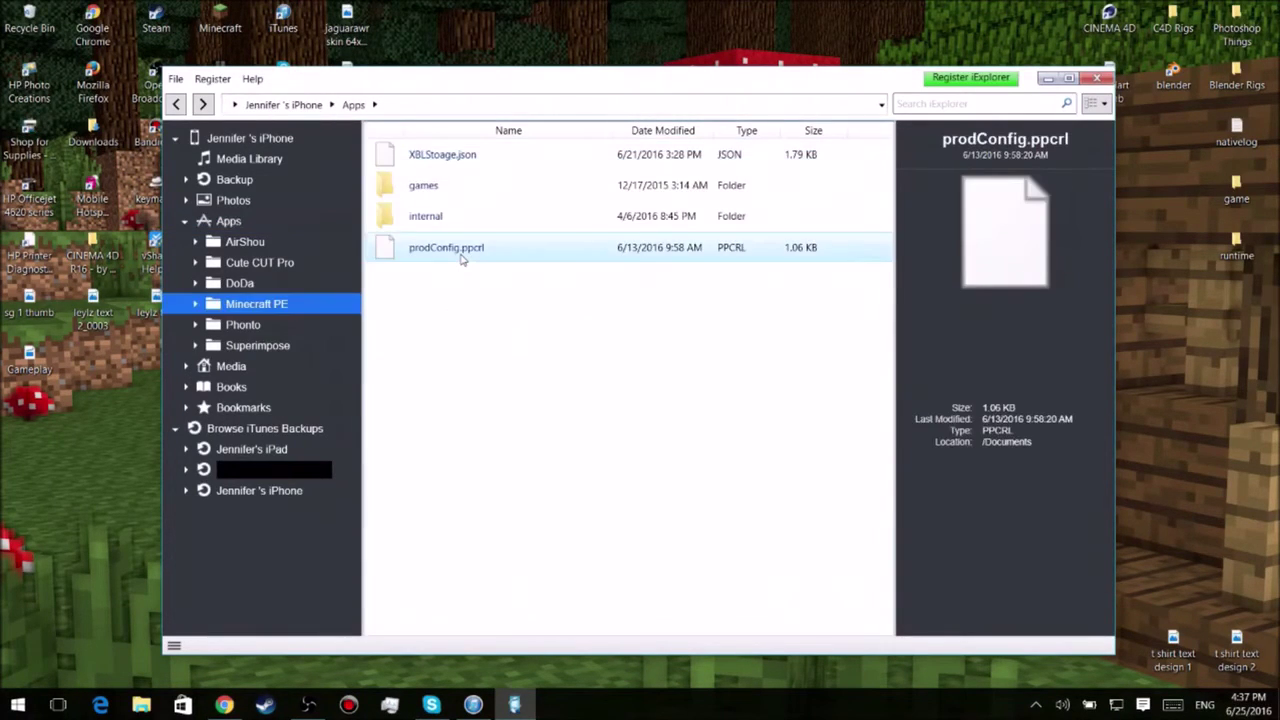
{"action": "double_click", "coordinate": [450, 194]}
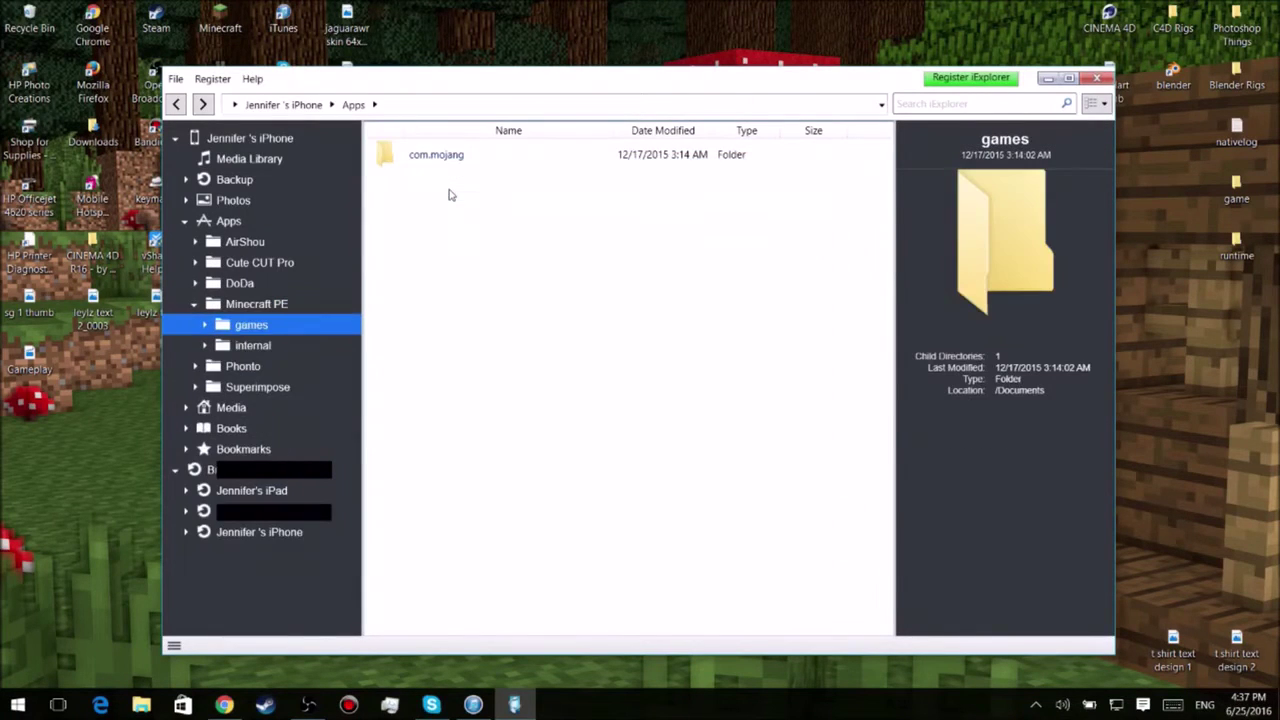
{"action": "double_click", "coordinate": [476, 157]}
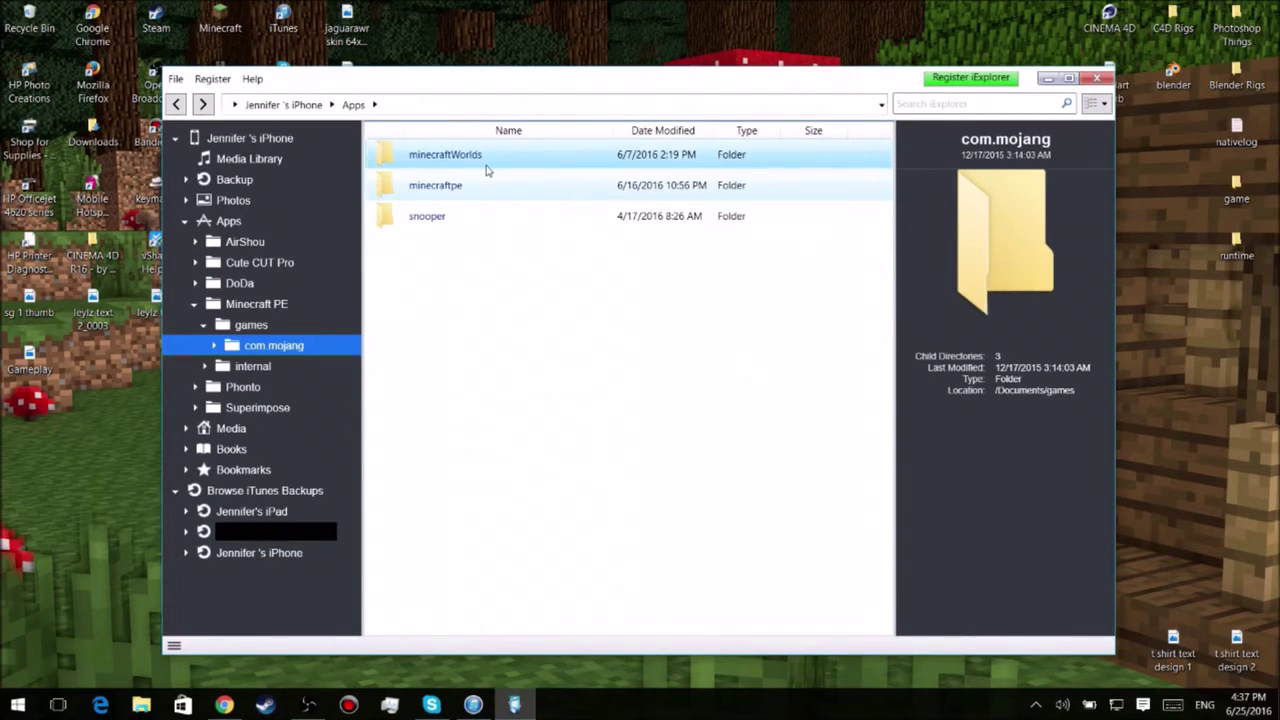
{"action": "double_click", "coordinate": [486, 158]}
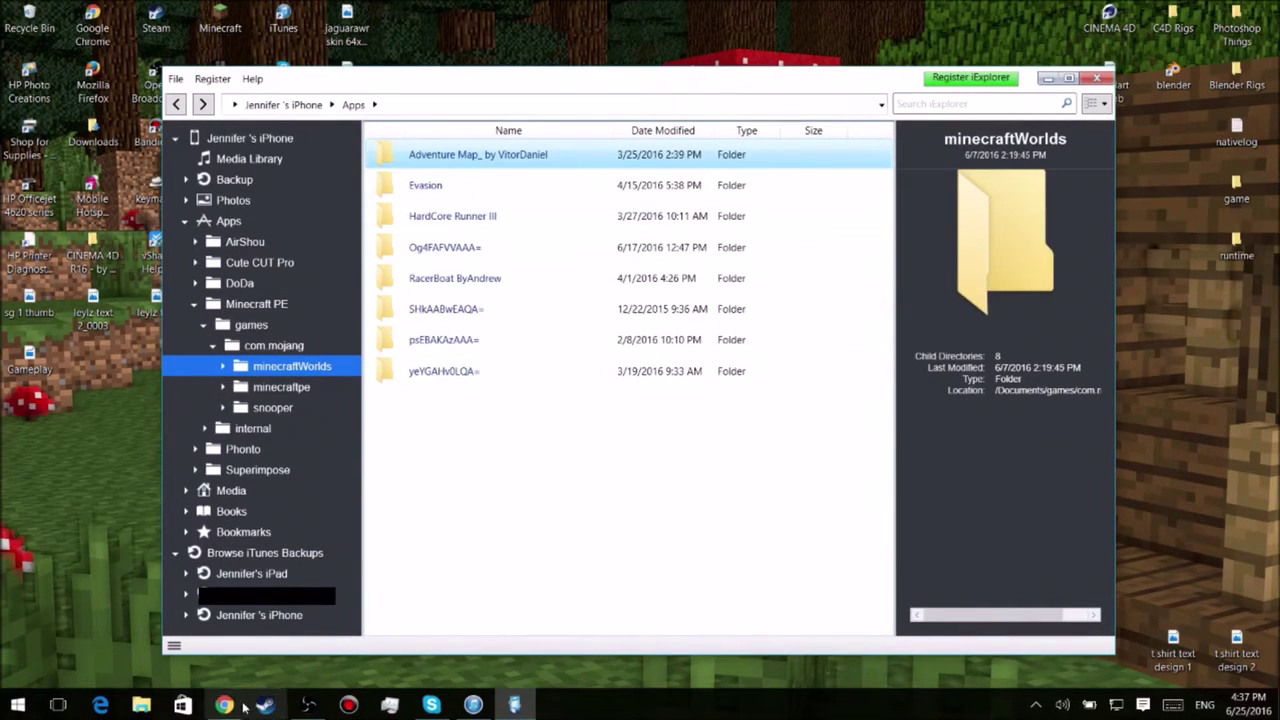
Step: Place the WIPEOUT zip downloaded in Chrome on the desktop and close the browser window
{"action": "mouse_move", "coordinate": [226, 706]}
{"action": "left_click", "coordinate": [225, 645]}
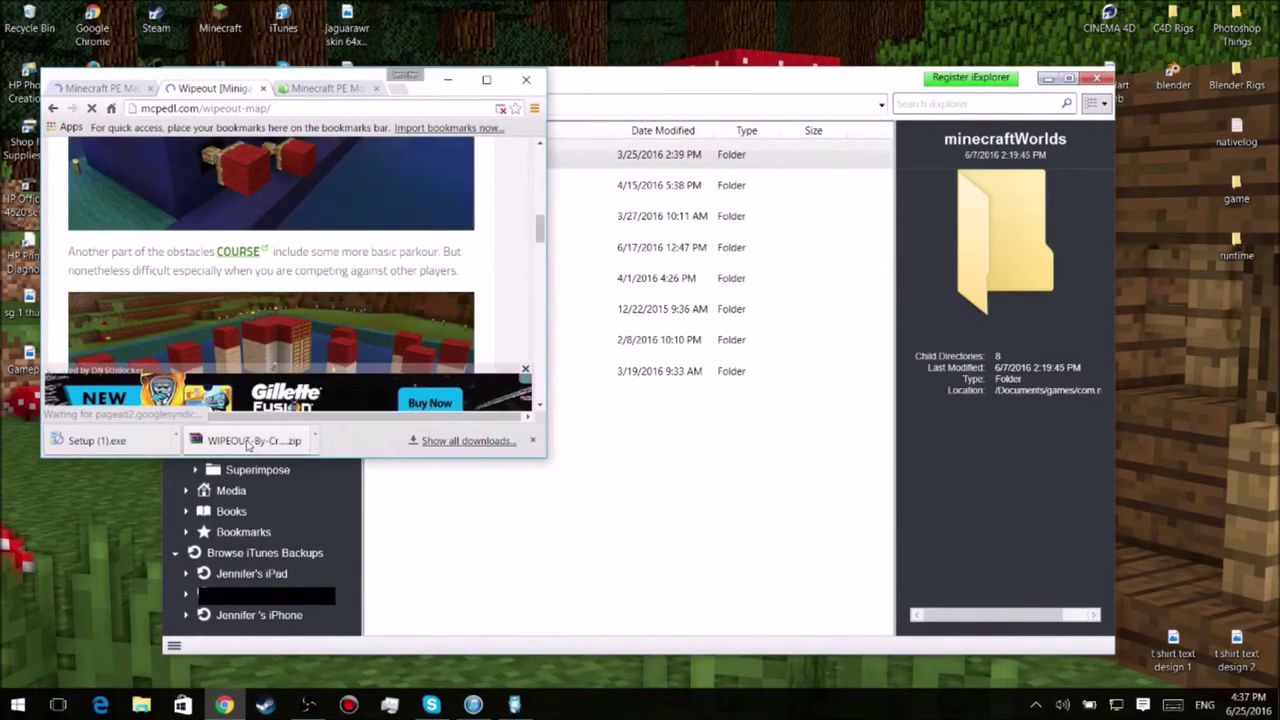
{"action": "left_click_drag", "start_coordinate": [250, 440], "coordinate": [86, 542]}
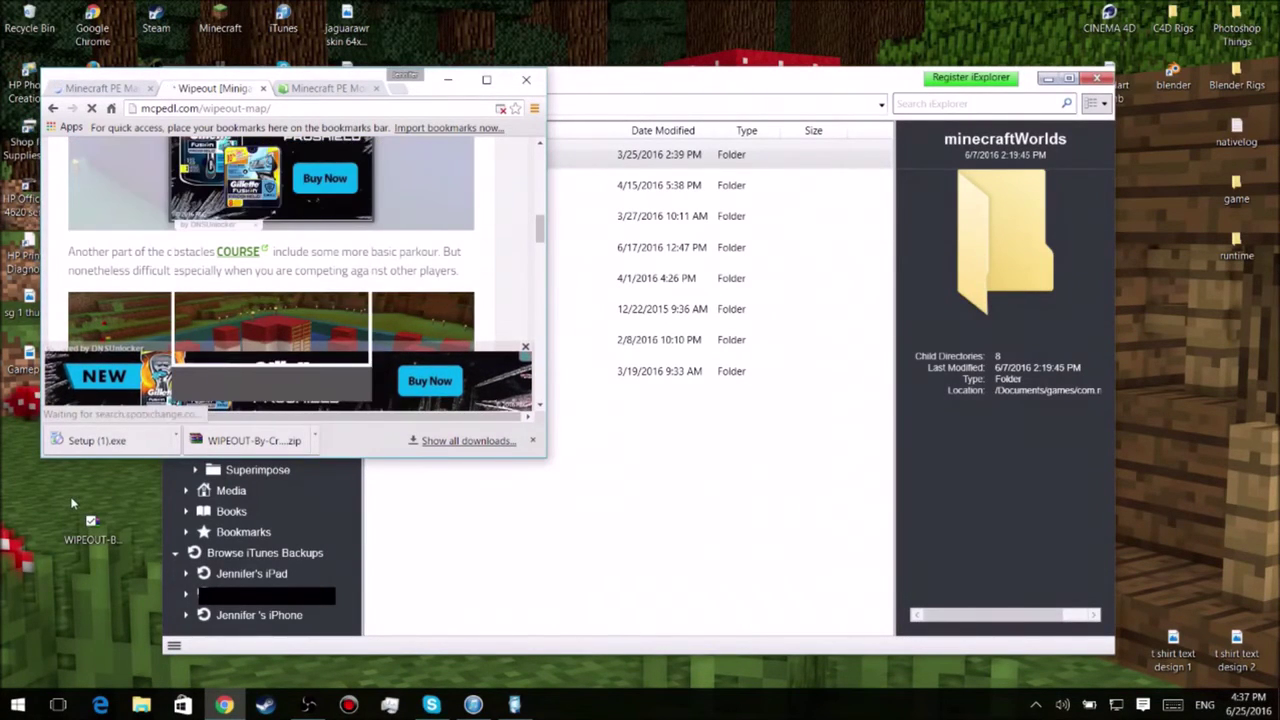
{"action": "left_click", "coordinate": [516, 82]}
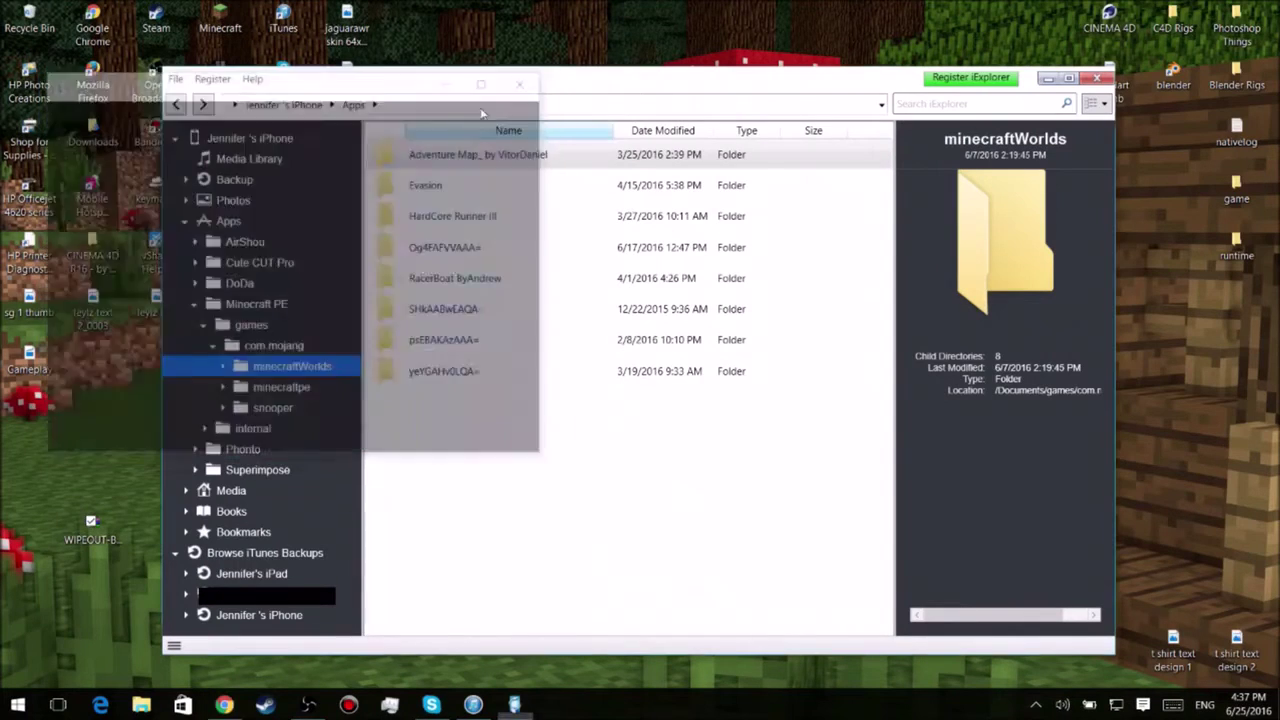
Step: Copy the WIPEOUT world folder from the desktop zip archive into minecraftWorlds on the iPhone, then close WinRAR and iExplorer
{"action": "double_click", "coordinate": [92, 535]}
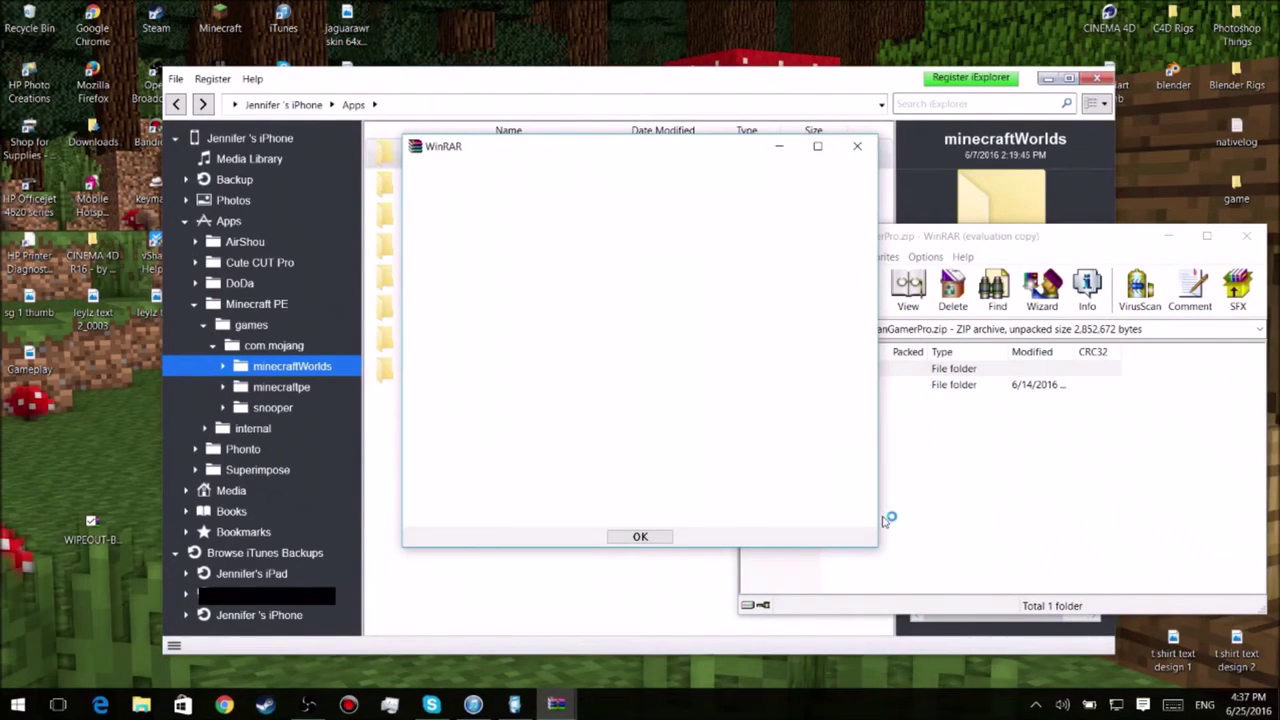
{"action": "left_click", "coordinate": [813, 420]}
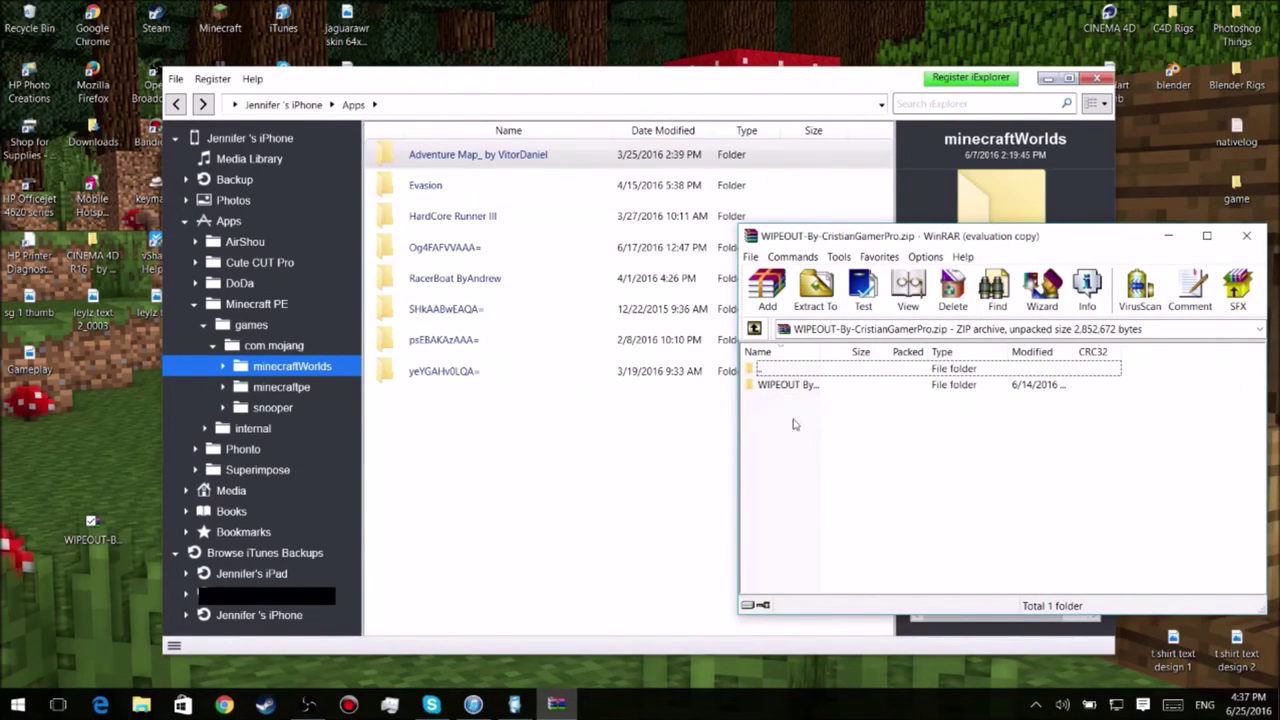
{"action": "left_click_drag", "start_coordinate": [786, 385], "coordinate": [541, 476]}
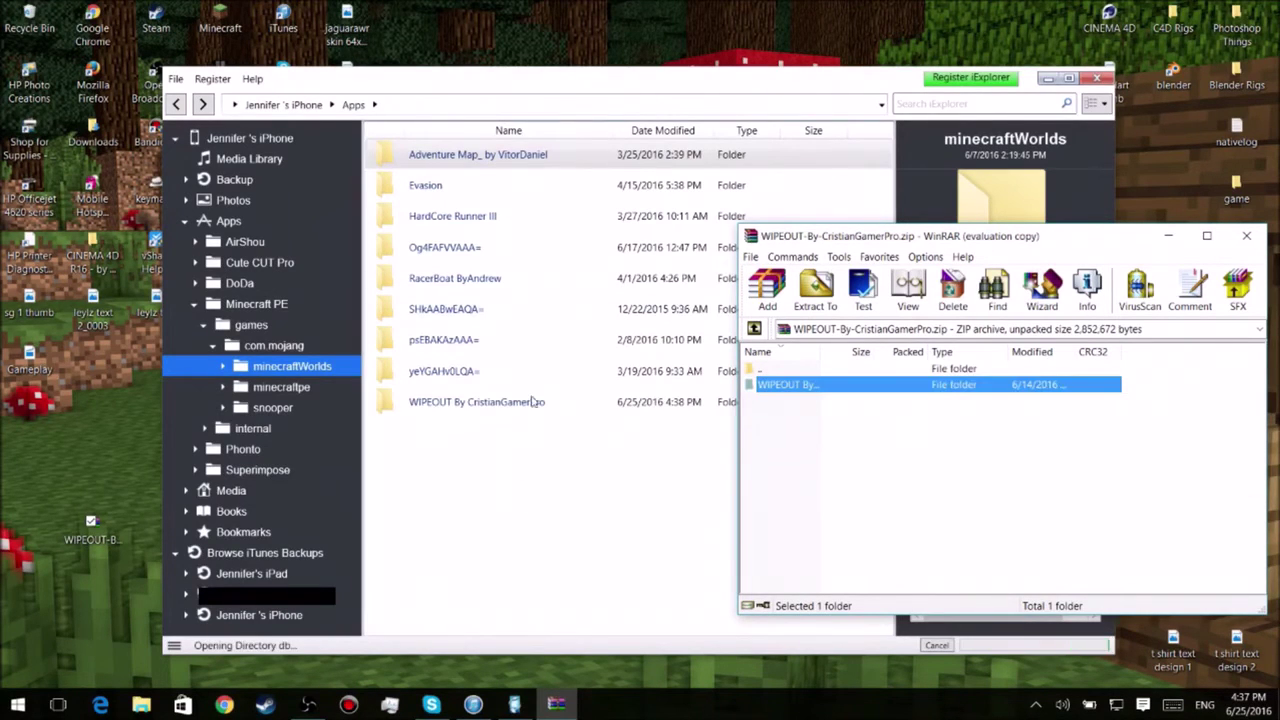
{"action": "left_click", "coordinate": [1247, 236]}
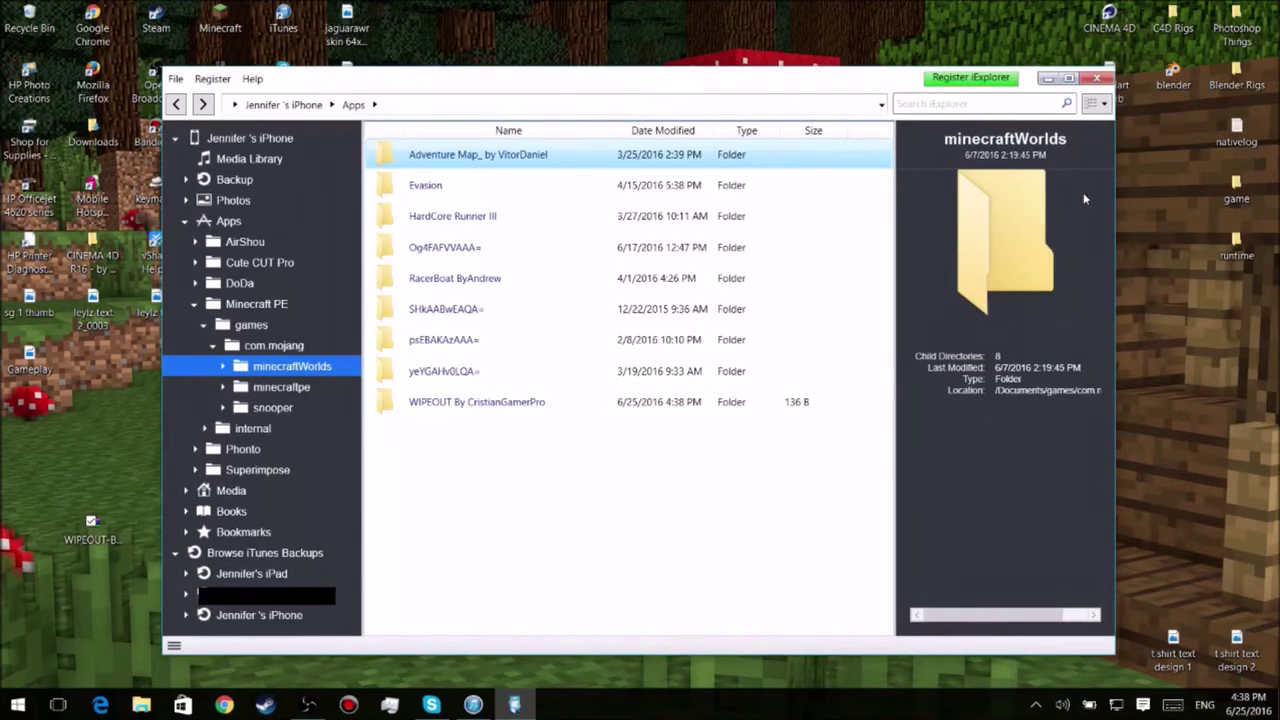
{"action": "left_click", "coordinate": [1098, 78]}
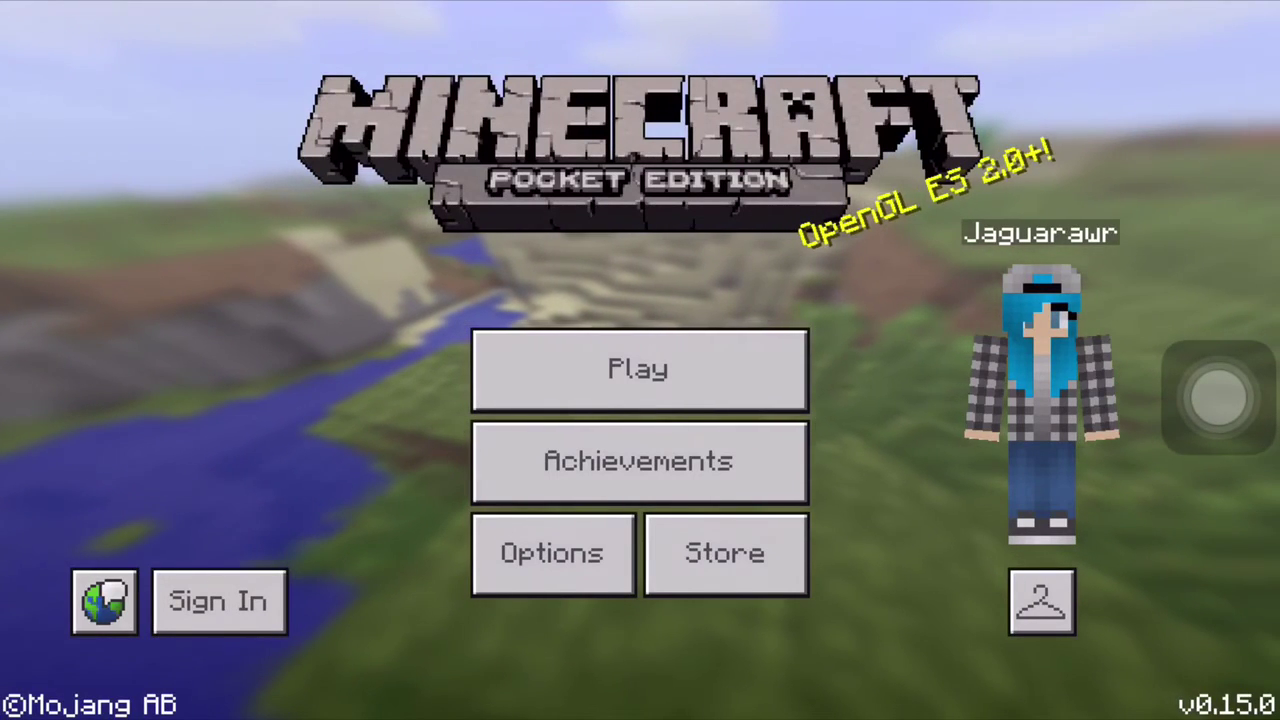
Step: Load the WIPEOUT world in Minecraft Pocket Edition and fly around its obstacle course
{"action": "left_click", "coordinate": [638, 369]}
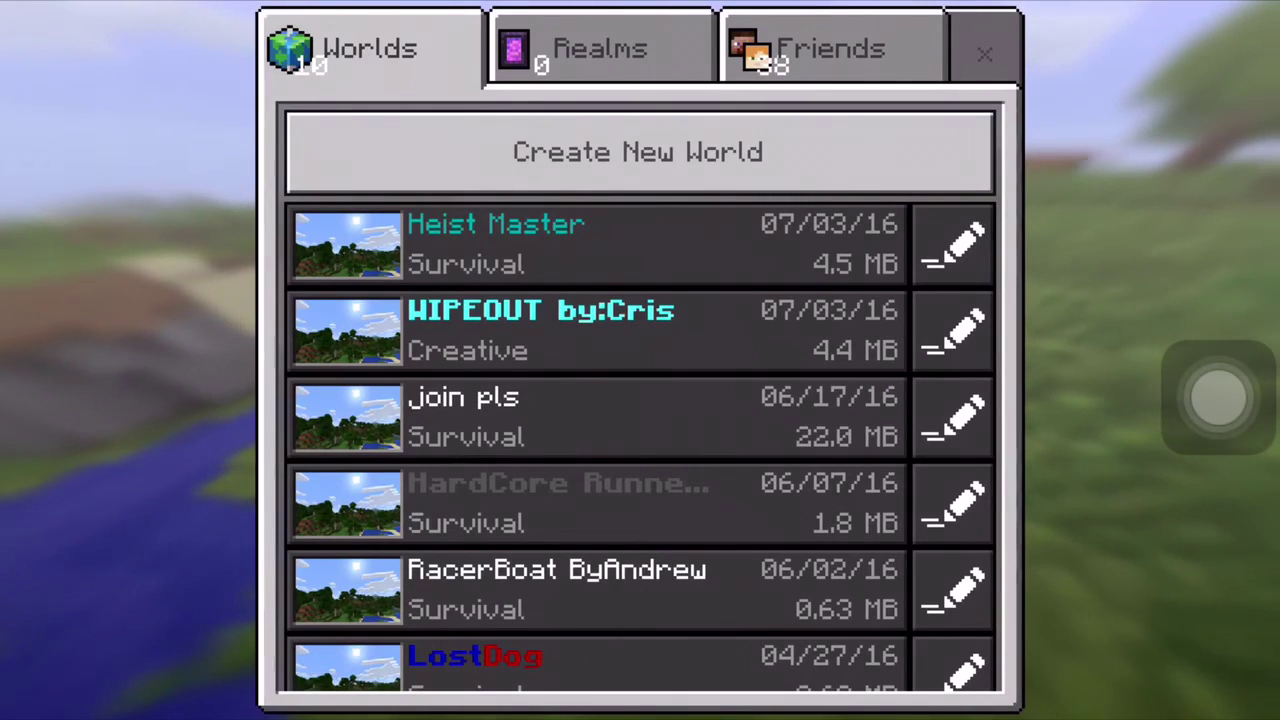
{"action": "left_click", "coordinate": [597, 331]}
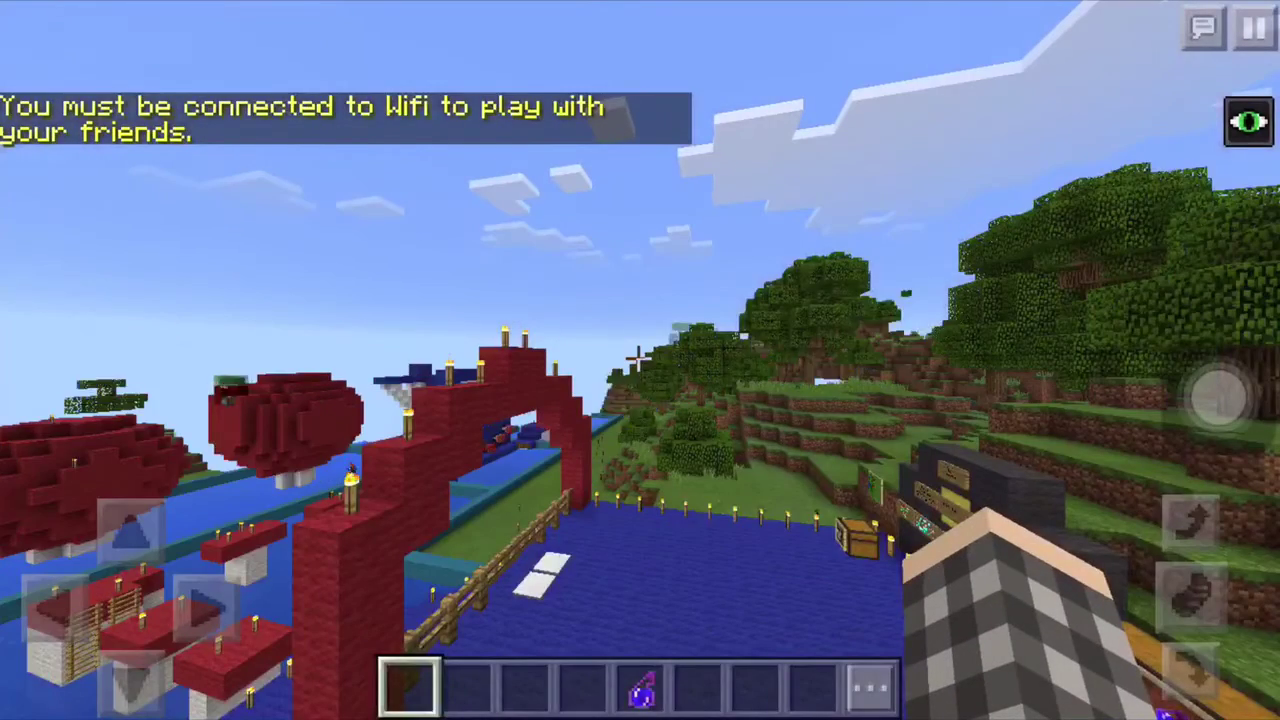
{"action": "left_click_drag", "start_coordinate": [860, 300], "coordinate": [980, 340]}
{"action": "left_click", "coordinate": [131, 532]}
{"action": "left_click_drag", "start_coordinate": [860, 345], "coordinate": [520, 340]}
{"action": "left_click", "coordinate": [131, 532]}
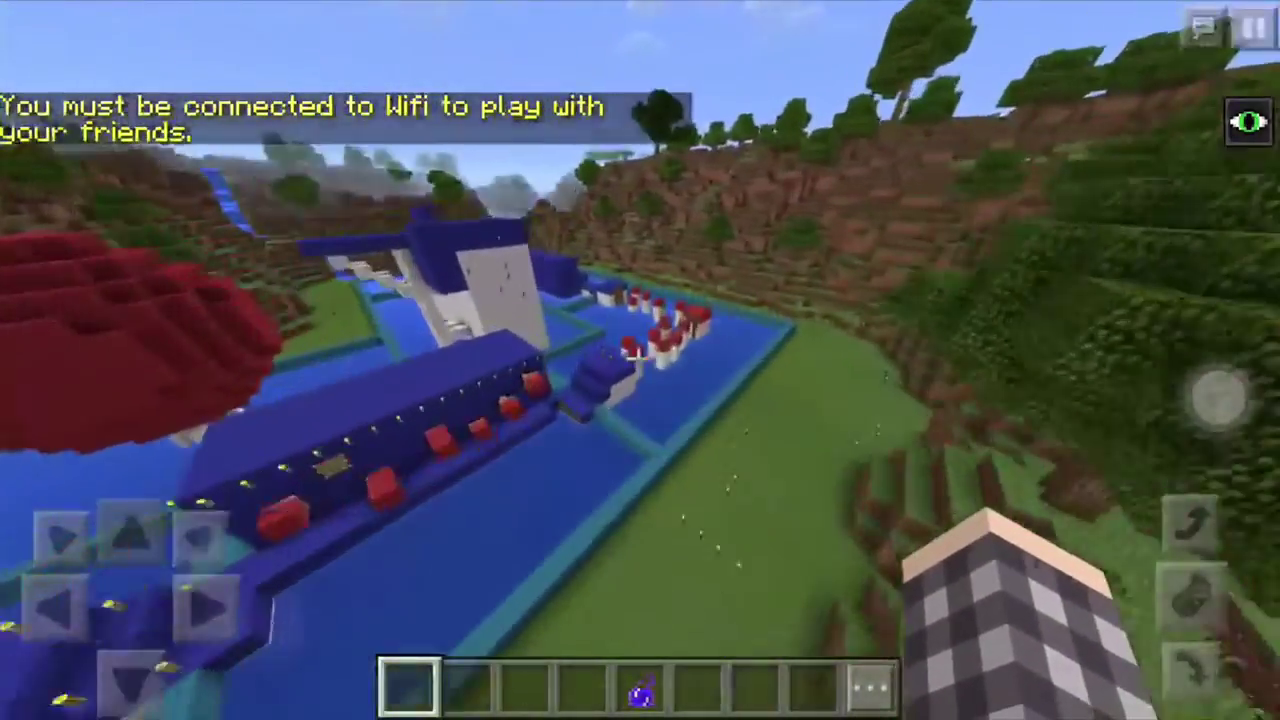